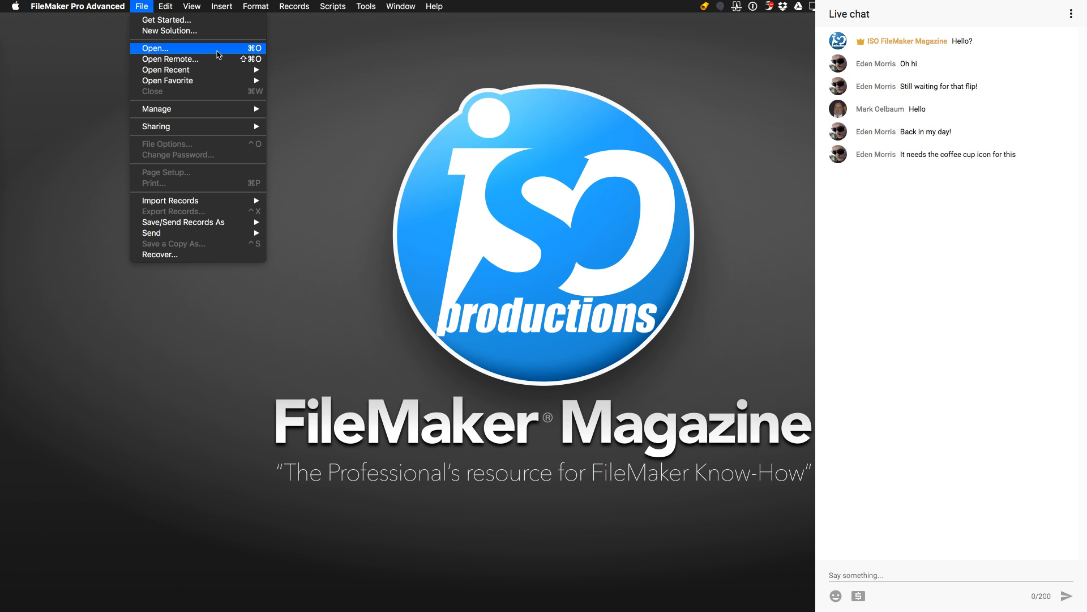
# - Open the remote hosts list and look through the files hosted on fms.localhost
pyautogui.click(218, 59)
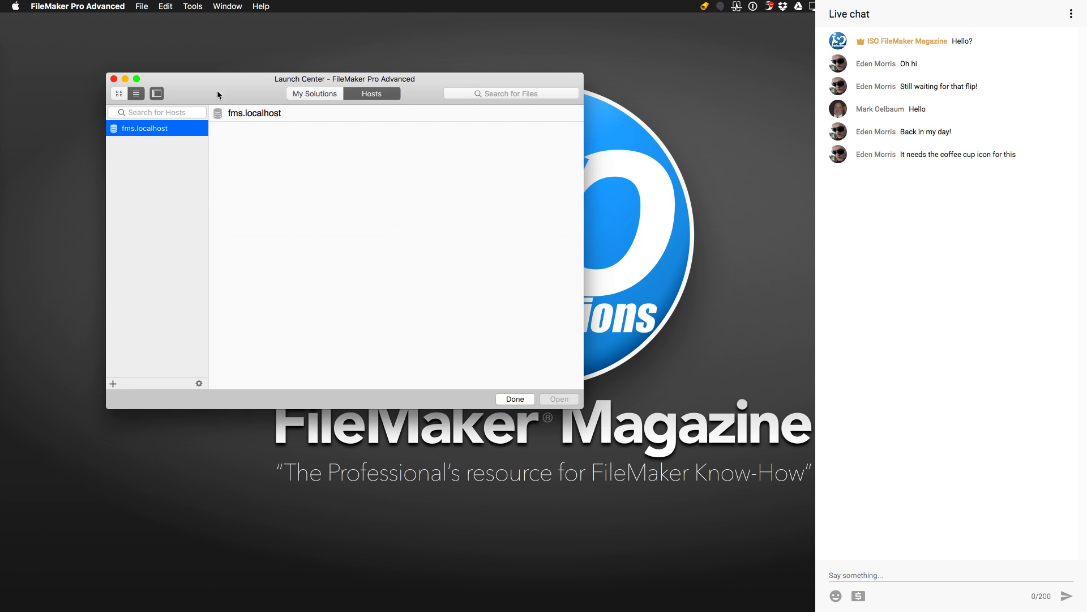
pyautogui.moveTo(235, 87); pyautogui.dragTo(255, 79)
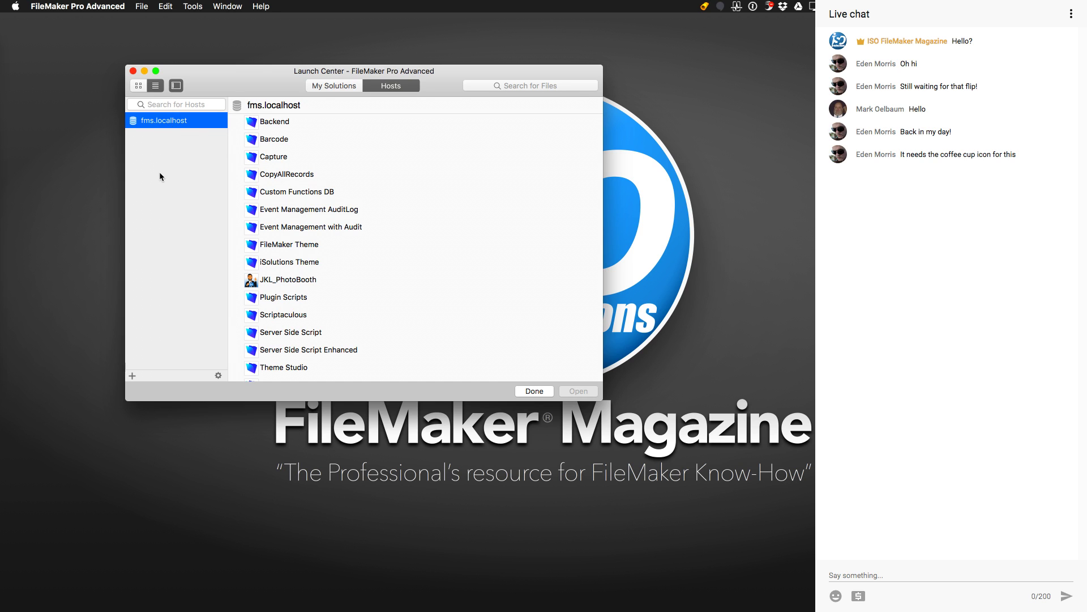
pyautogui.scroll(-1, 269, 256)
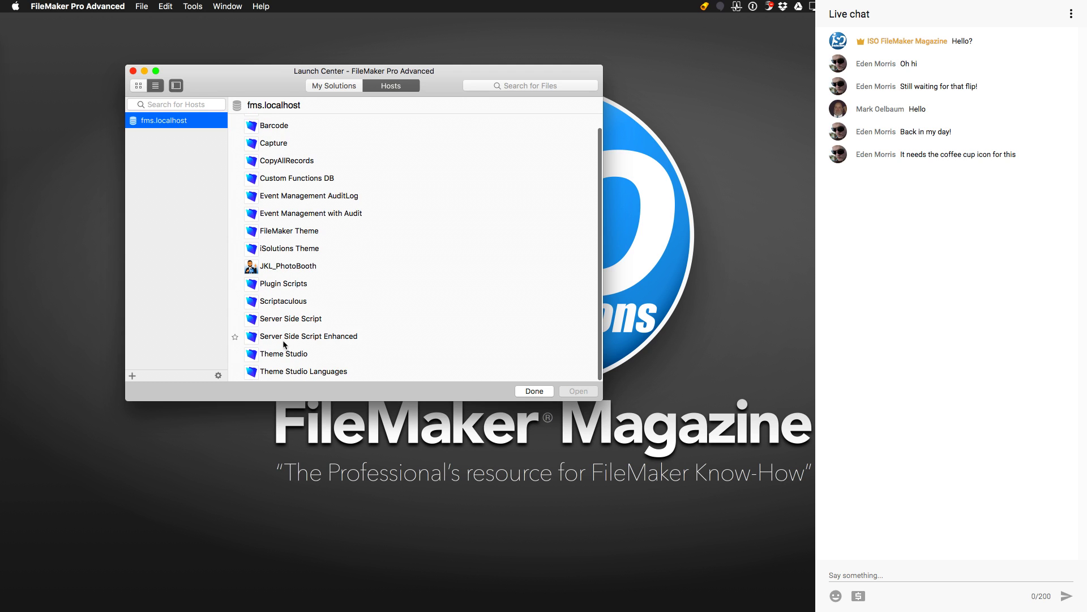
pyautogui.scroll(1, 288, 164)
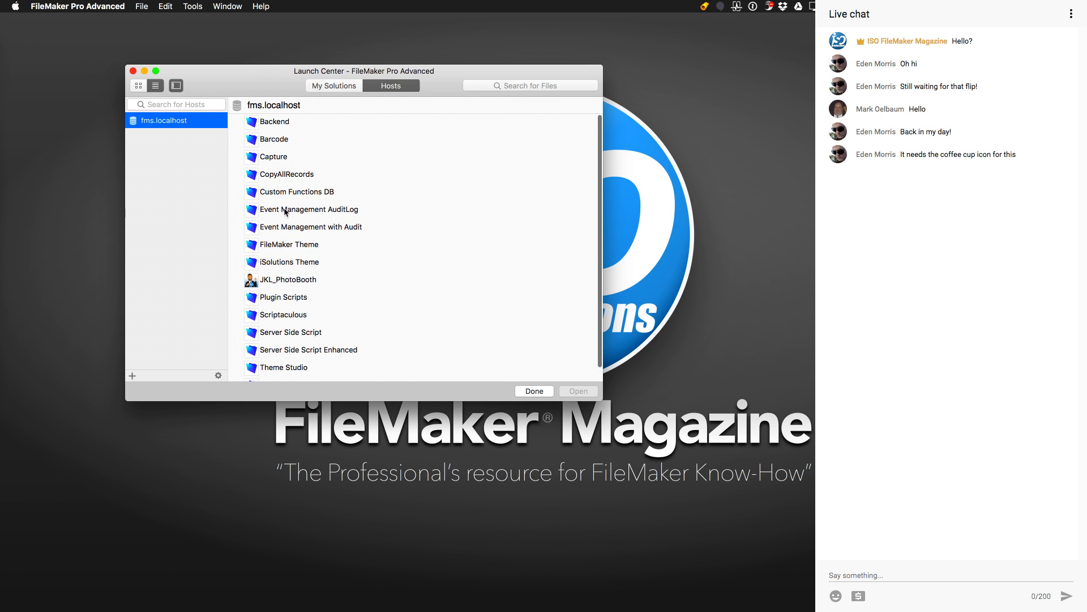
pyautogui.scroll(-1, 271, 268)
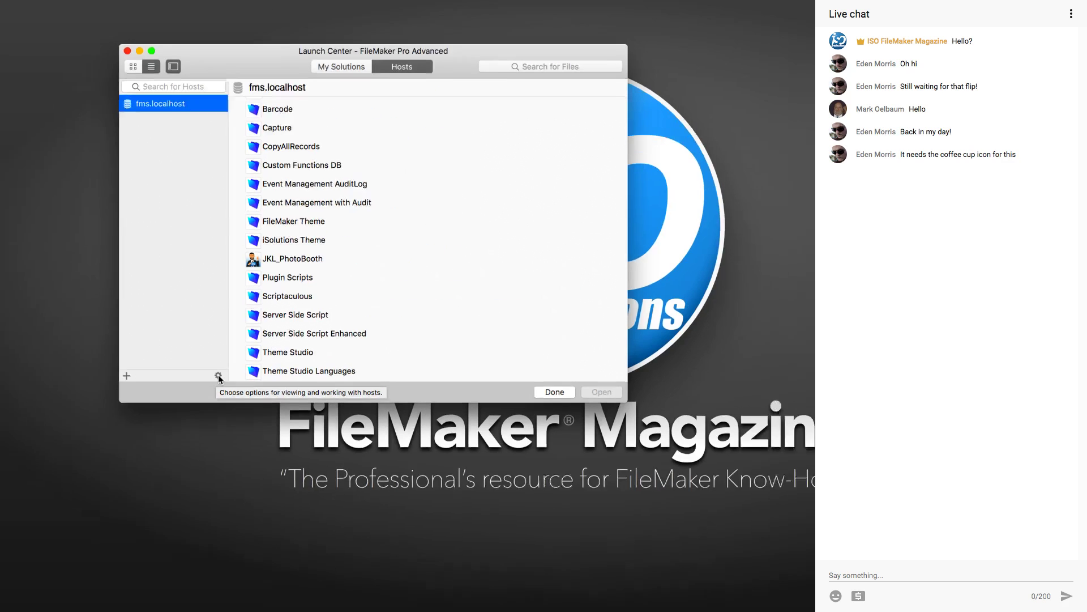
# - Try to open the network file path fmnet:/mimac2015.local/TechniqueDatabase from the host options
pyautogui.click(217, 373)
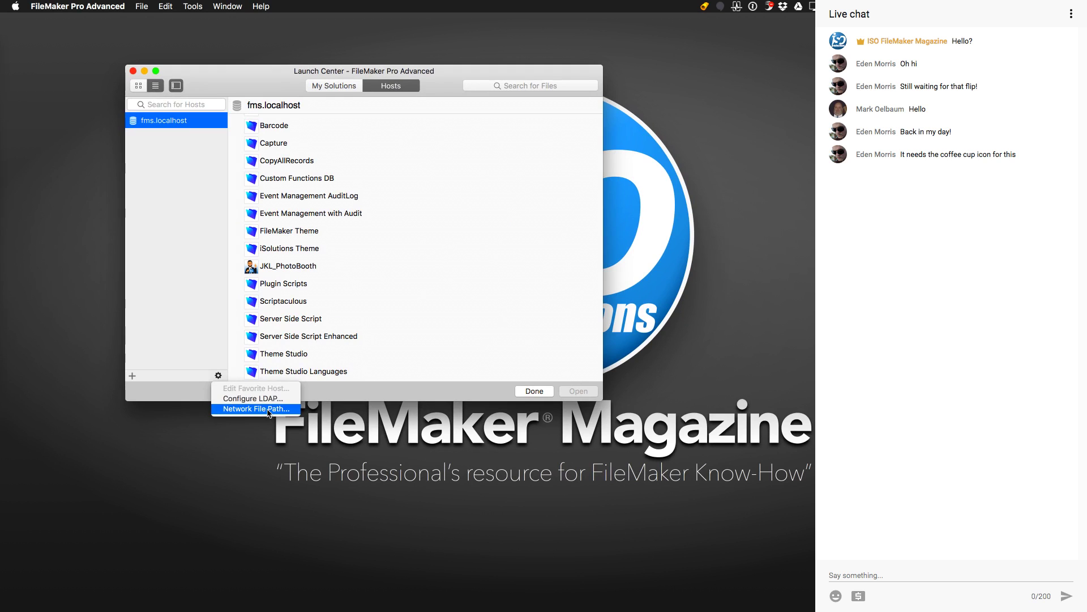
pyautogui.click(269, 412)
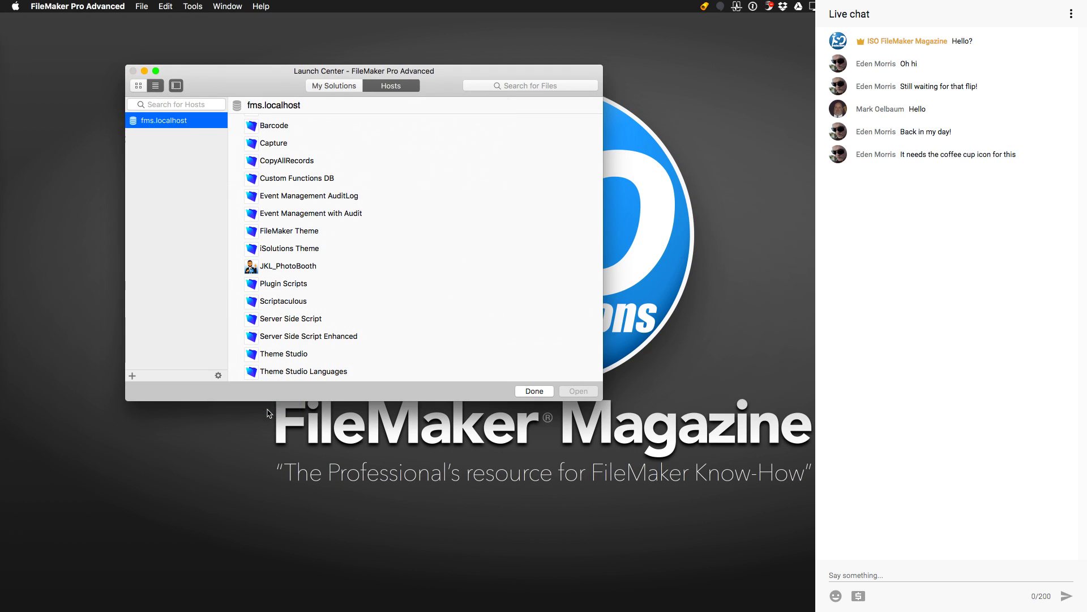
pyautogui.moveTo(369, 77); pyautogui.dragTo(366, 82)
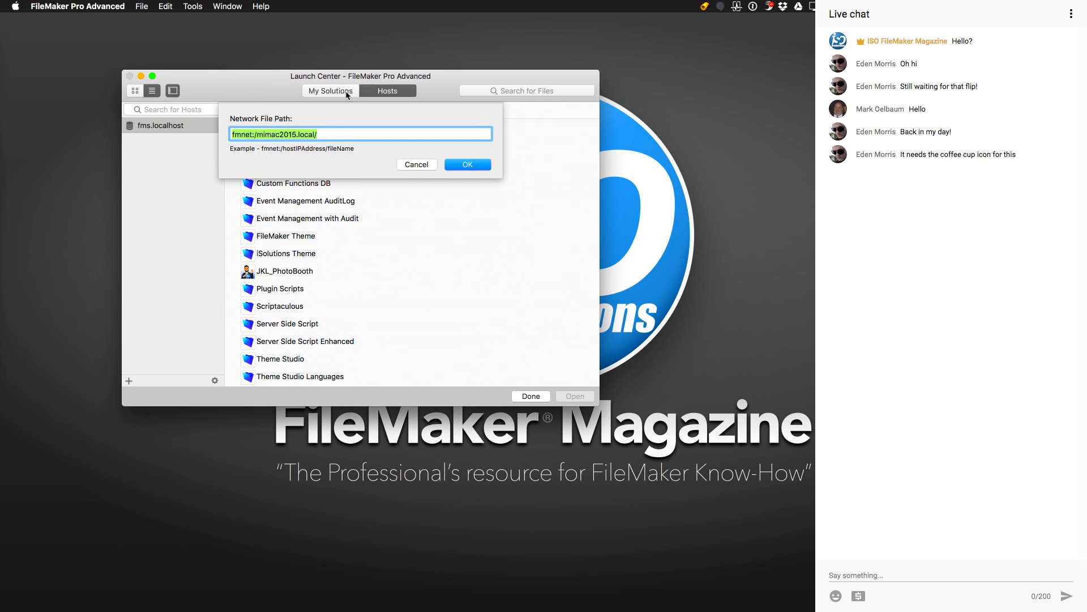
pyautogui.click(332, 137)
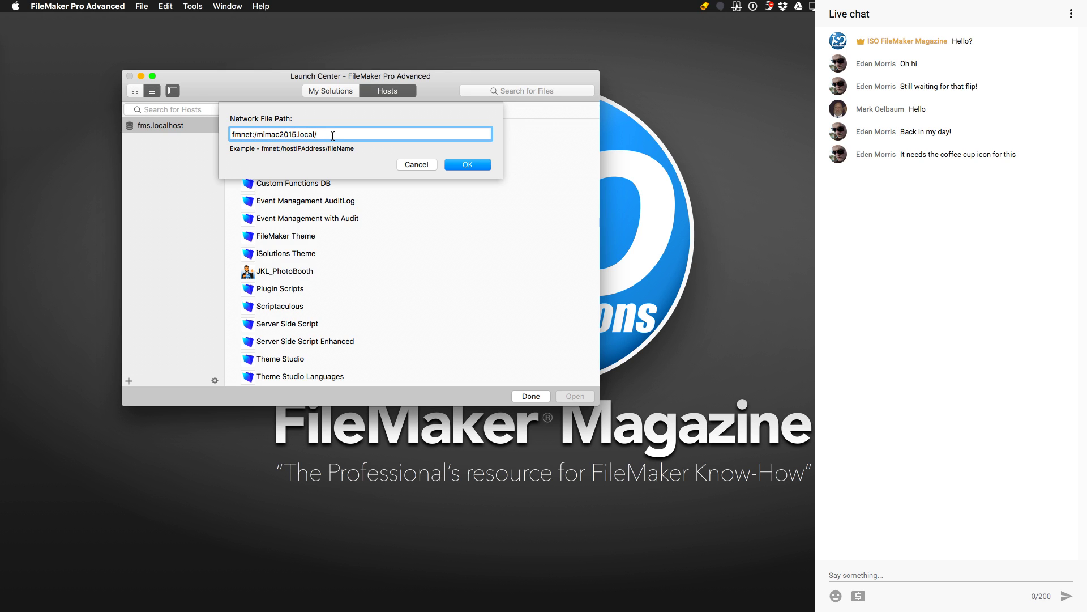
pyautogui.write('Tec')
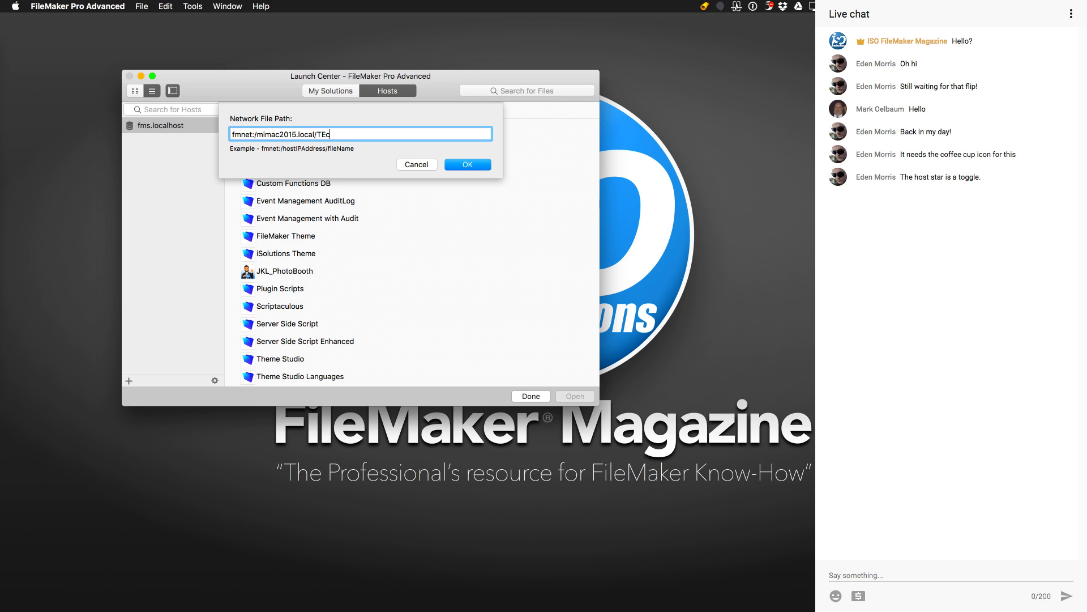
pyautogui.write('hniqueDatabase')
pyautogui.click(473, 168)
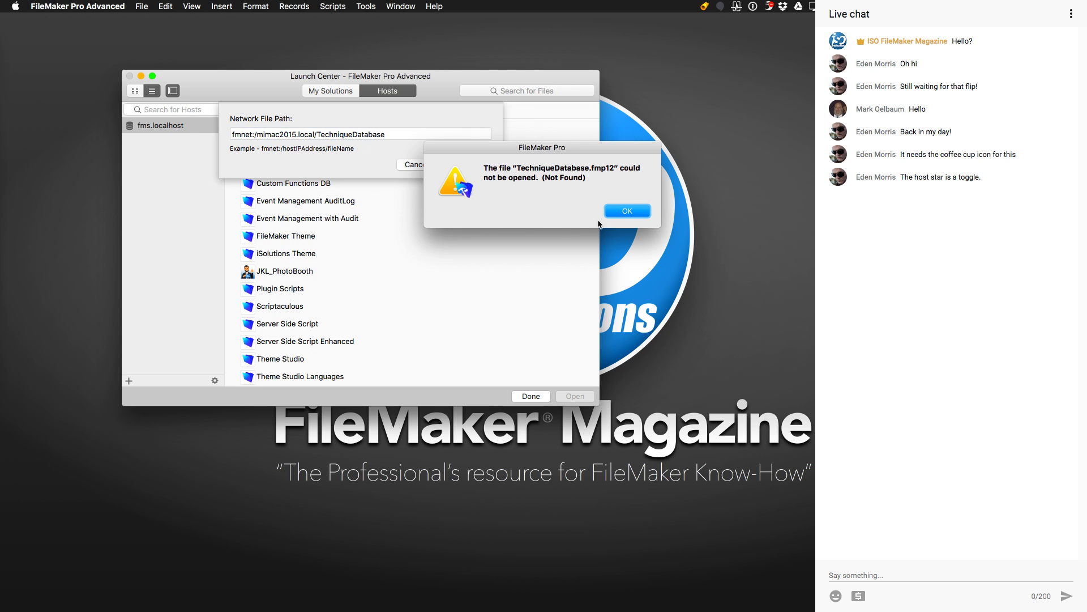
pyautogui.click(627, 211)
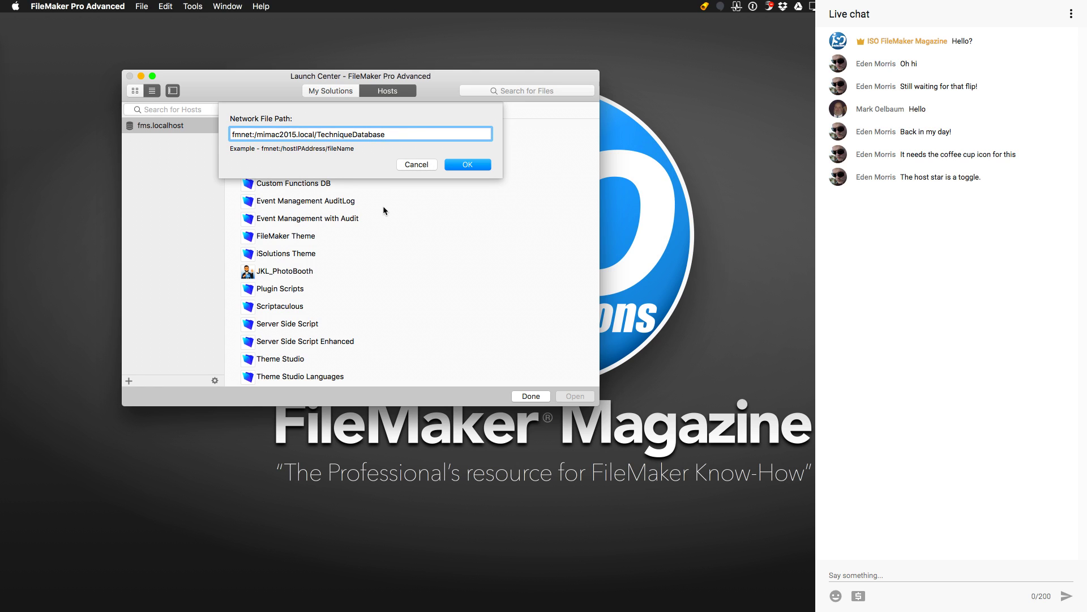
# - Highlight the host address and file name parts of the network file path, and cancel the path dialog
pyautogui.moveTo(256, 134); pyautogui.dragTo(314, 134)
pyautogui.doubleClick(337, 134)
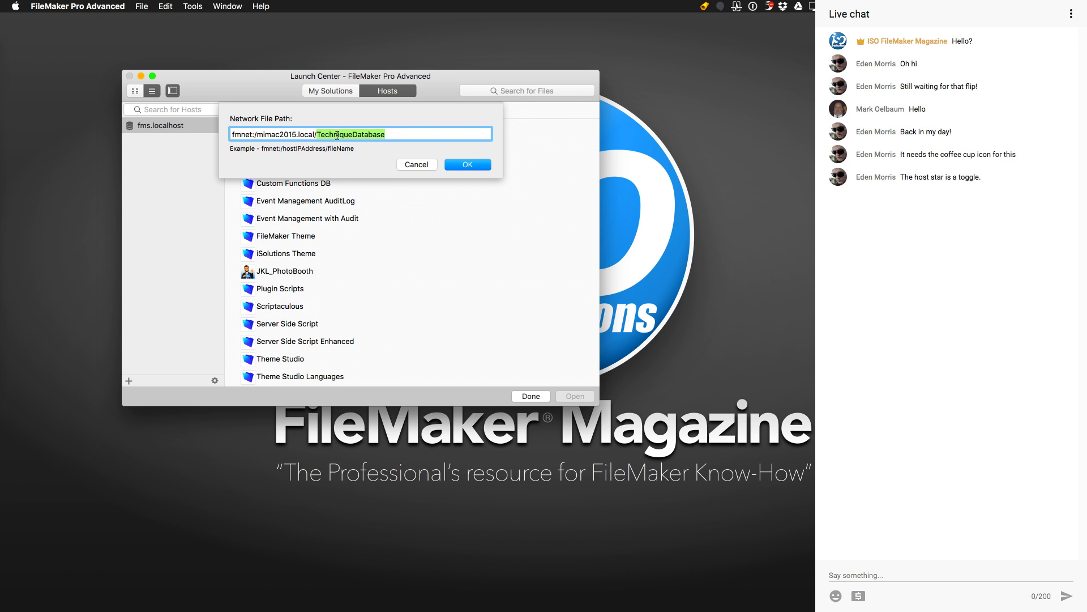
pyautogui.moveTo(314, 135); pyautogui.dragTo(239, 141)
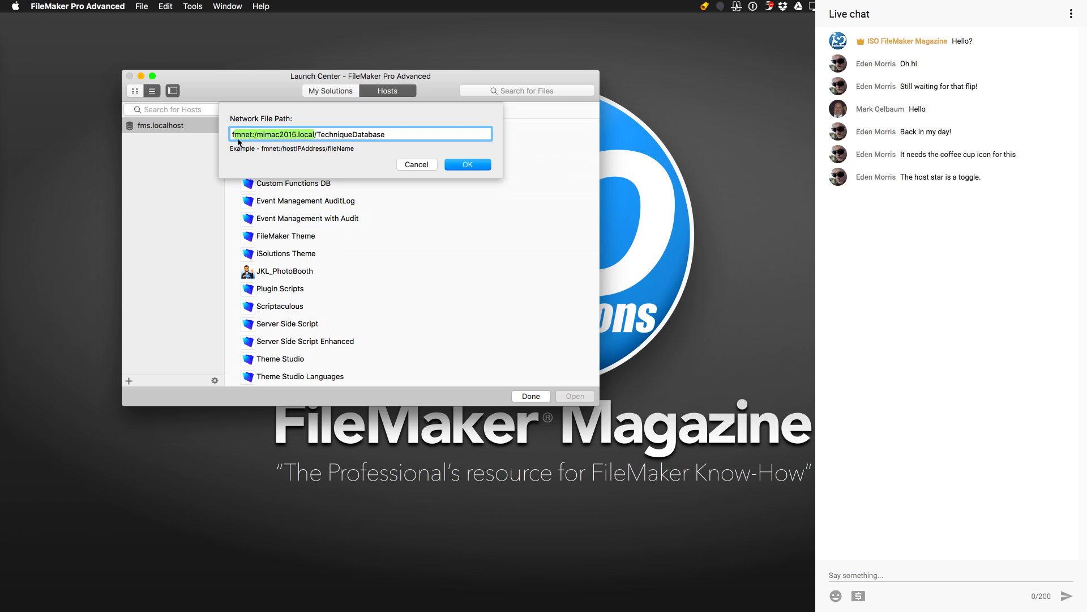
pyautogui.doubleClick(353, 135)
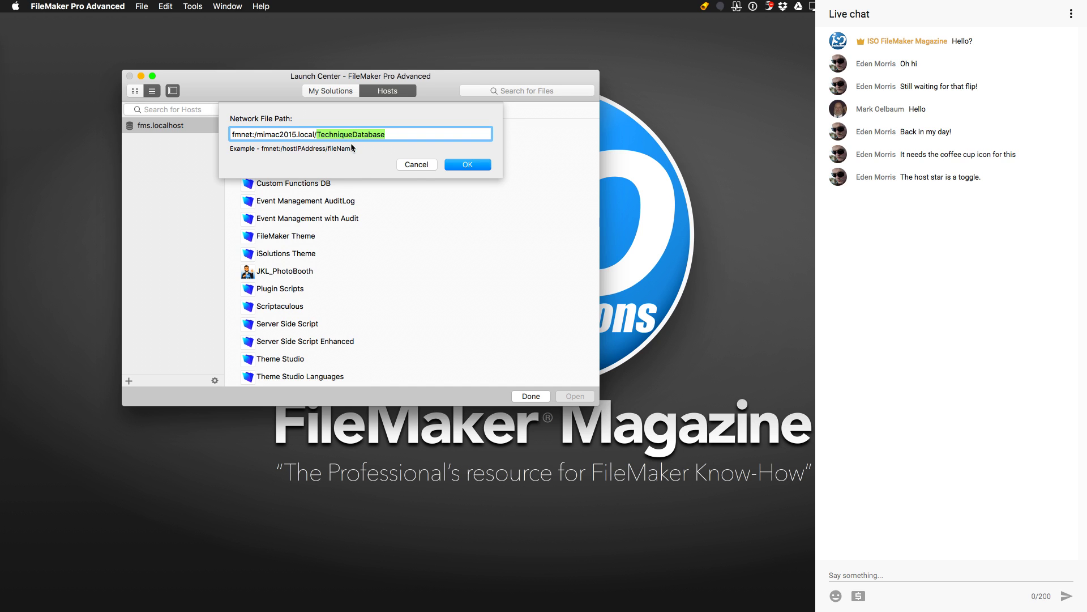
pyautogui.click(417, 165)
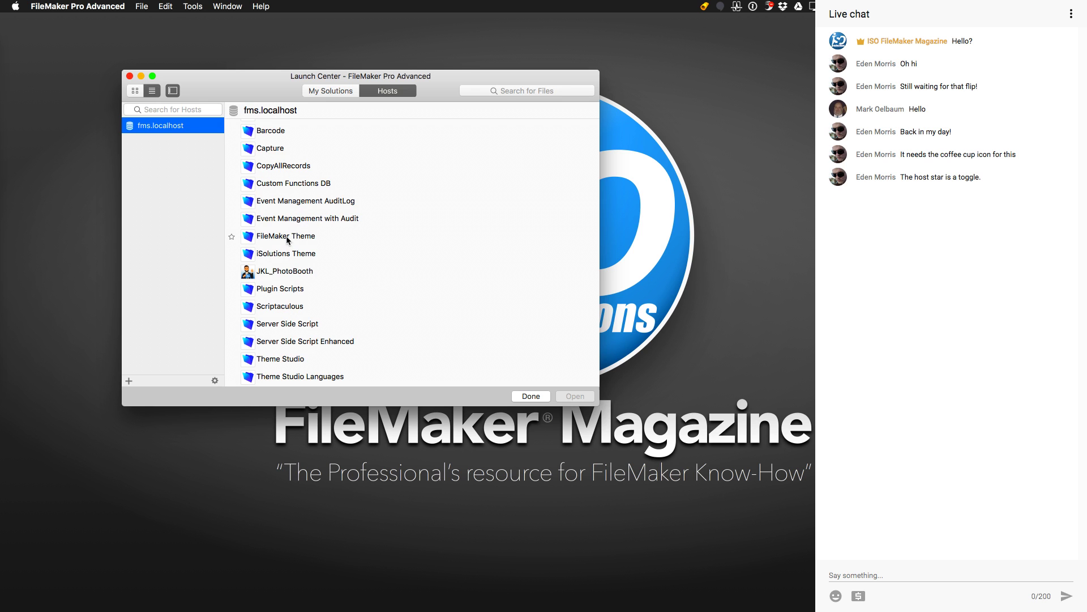
# - Open the iSolutions Theme file from fms.localhost and add it to the favorites
pyautogui.click(283, 254)
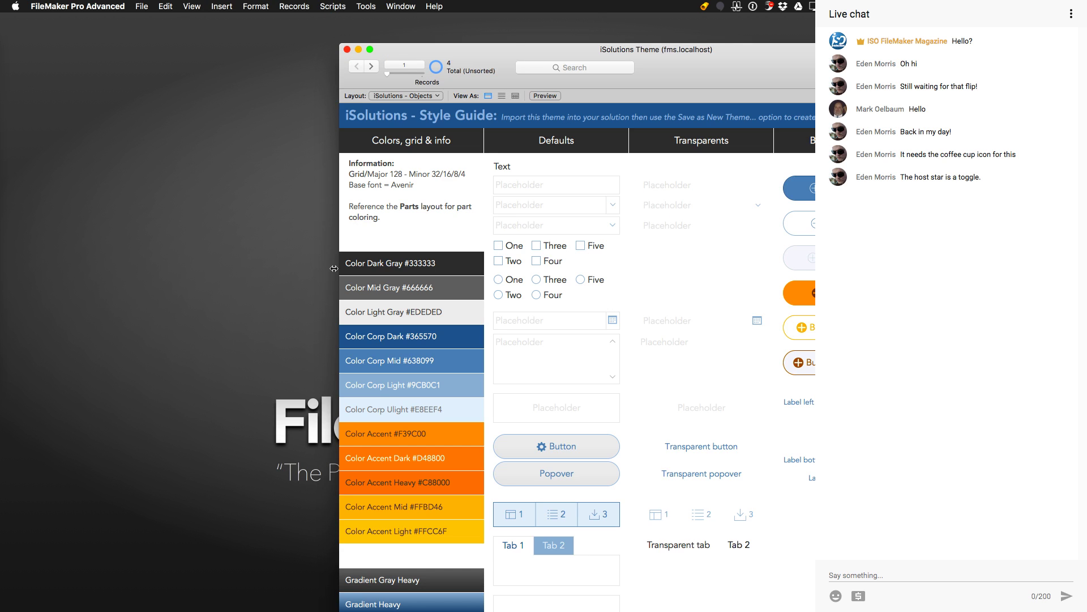
pyautogui.moveTo(652, 55); pyautogui.dragTo(394, 22)
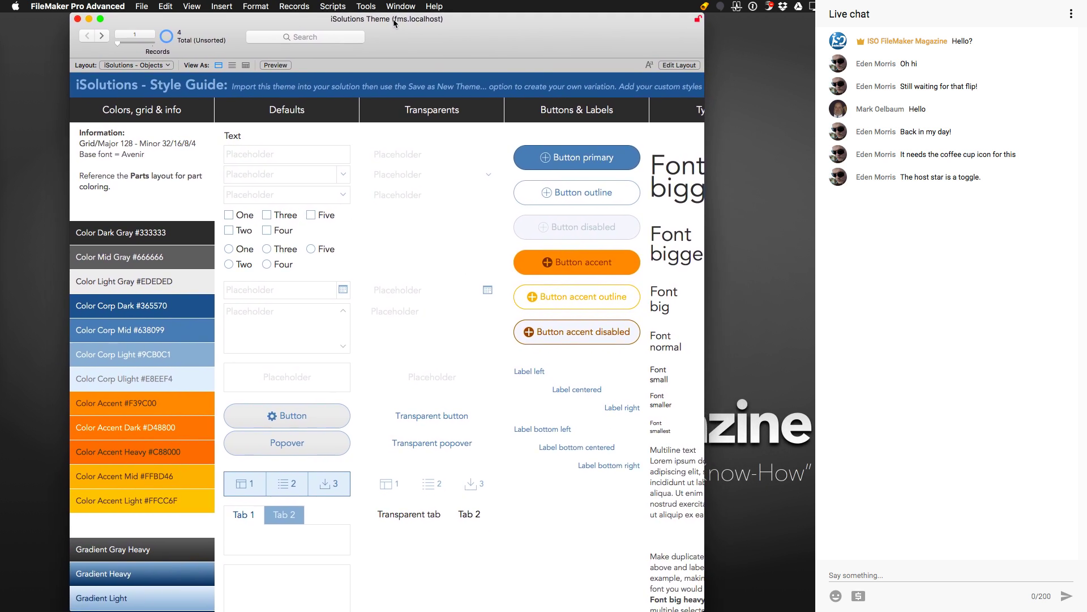
pyautogui.click(141, 6)
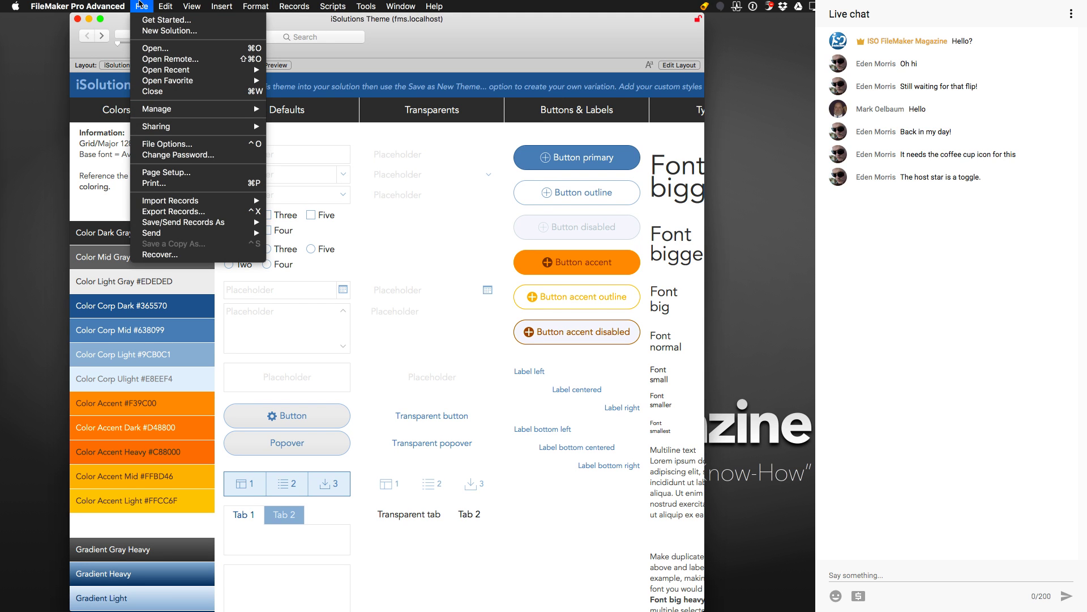
pyautogui.moveTo(161, 85)
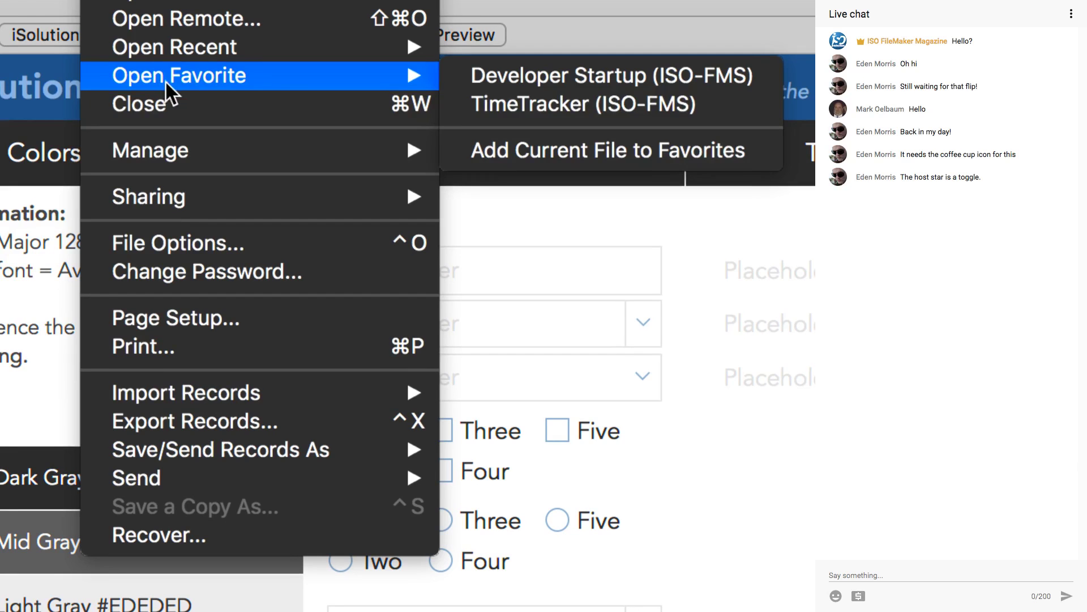
pyautogui.click(631, 152)
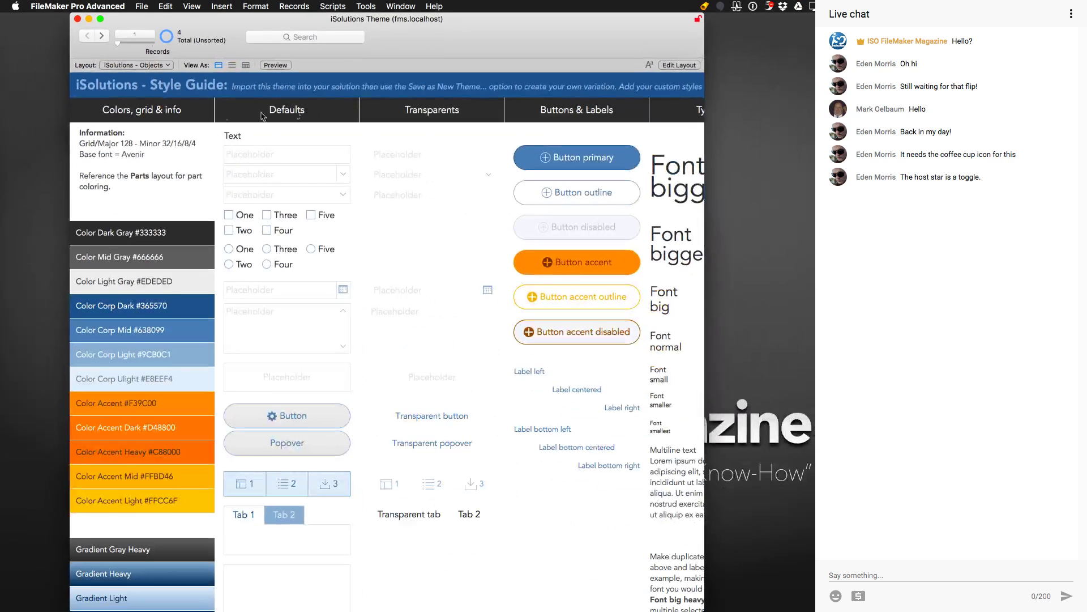
# - Close the iSolutions Theme file and check the list of favorite files
pyautogui.click(78, 20)
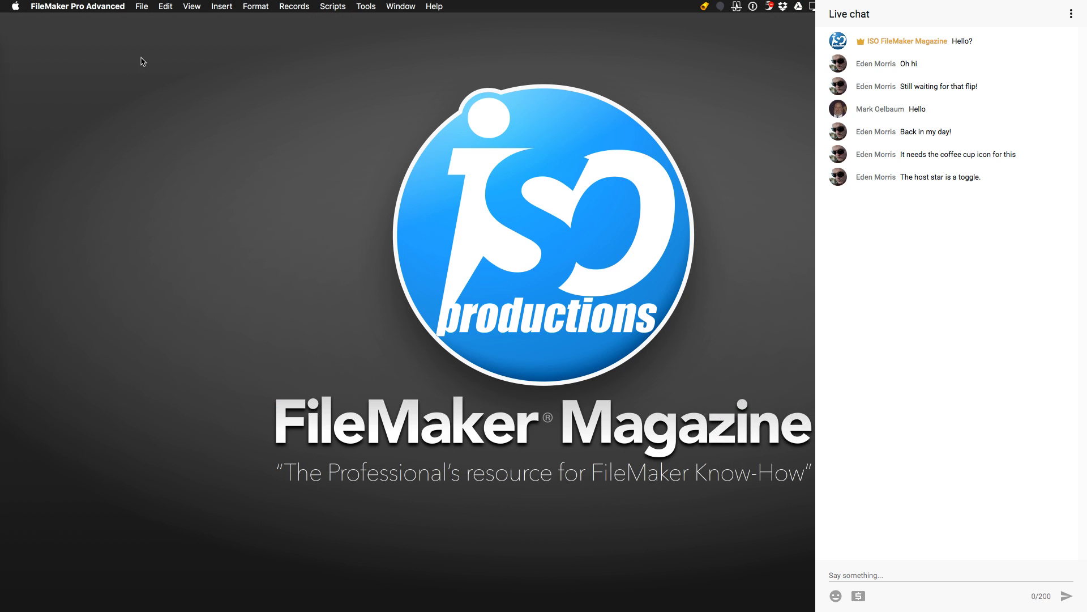
pyautogui.click(143, 7)
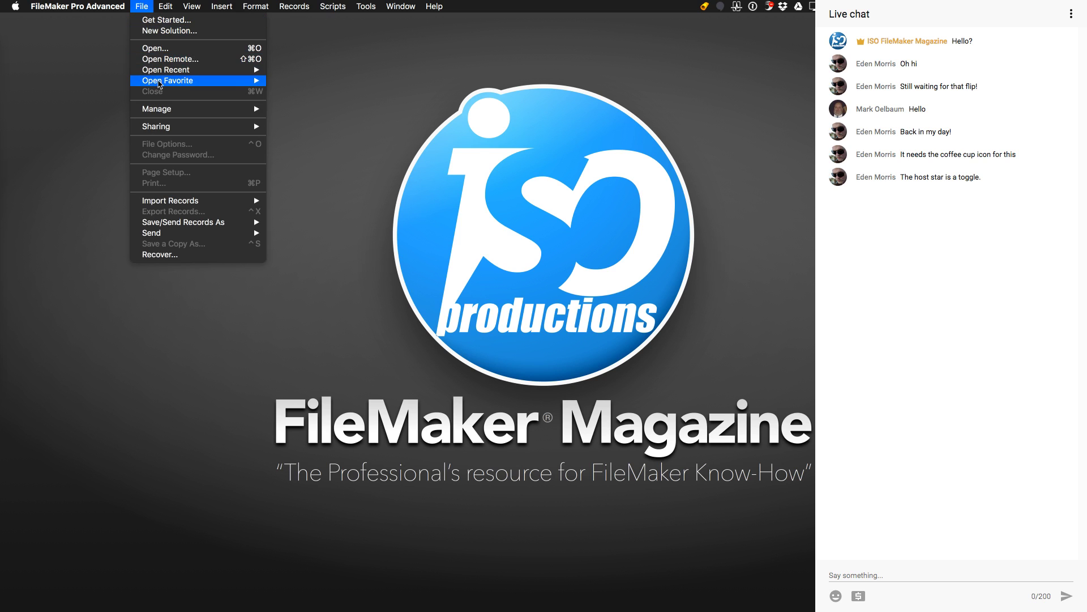
pyautogui.moveTo(158, 81)
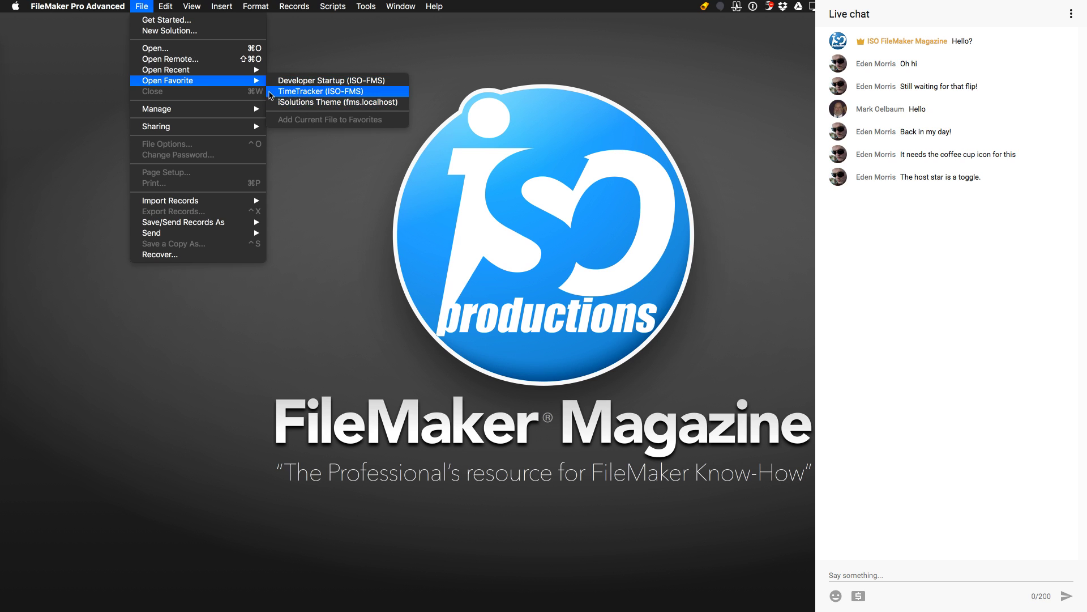
pyautogui.moveTo(249, 75)
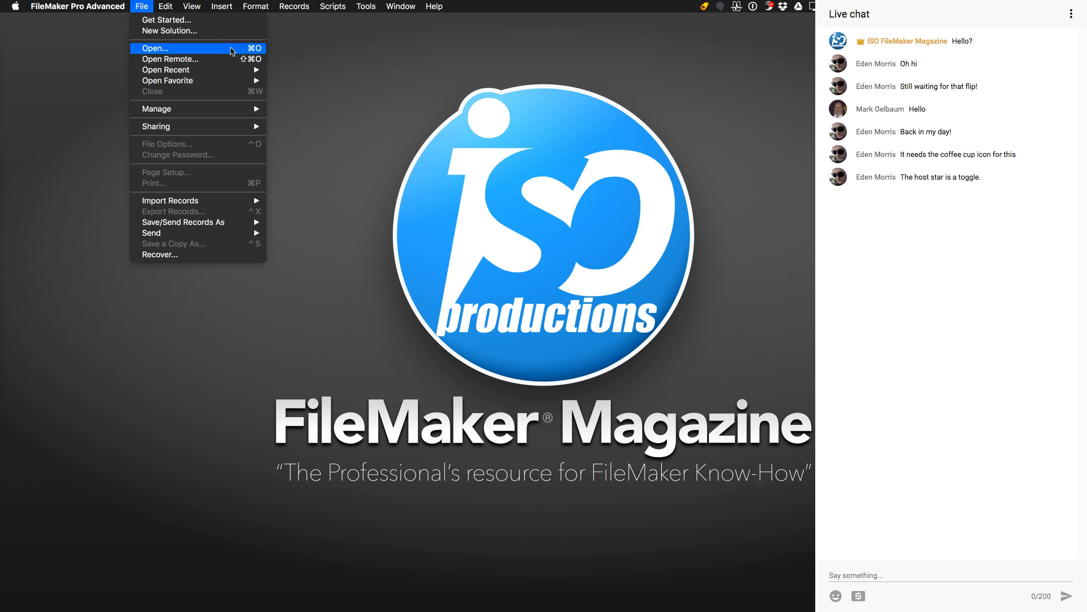
# - Open the Launch Center, move iSolutions Theme to the top of the favorites, and collapse and re-expand the Favorites group
pyautogui.click(231, 49)
pyautogui.moveTo(227, 86); pyautogui.dragTo(202, 86)
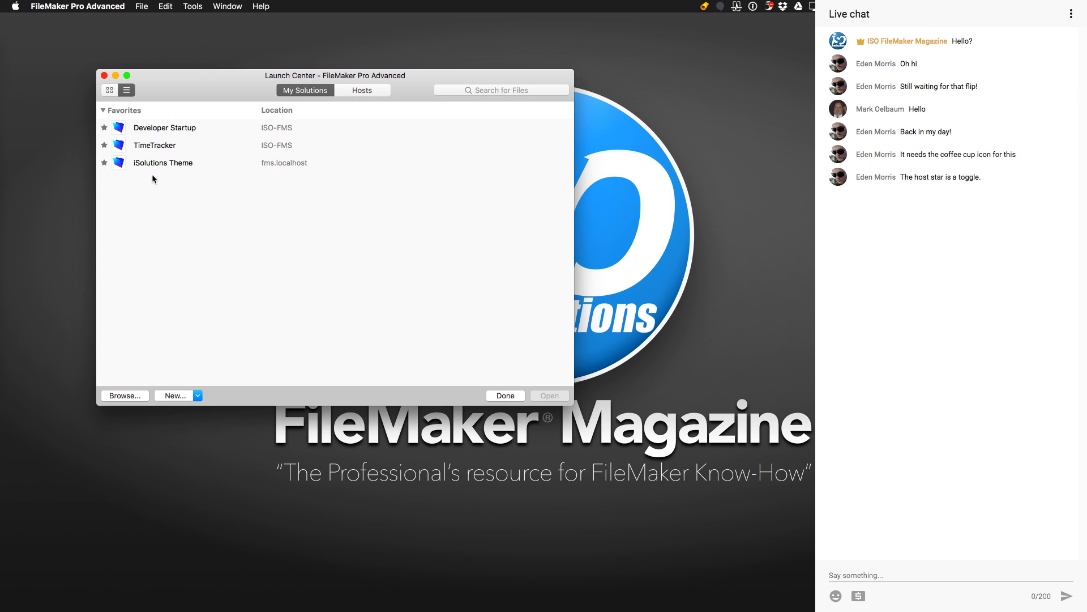
pyautogui.moveTo(151, 167); pyautogui.dragTo(158, 129)
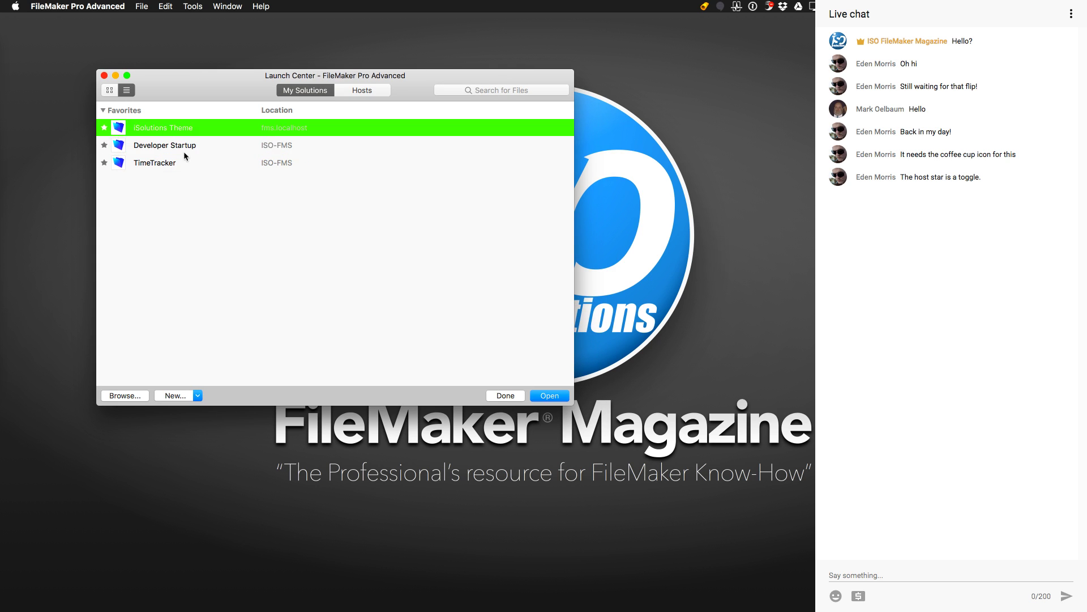
pyautogui.click(103, 110)
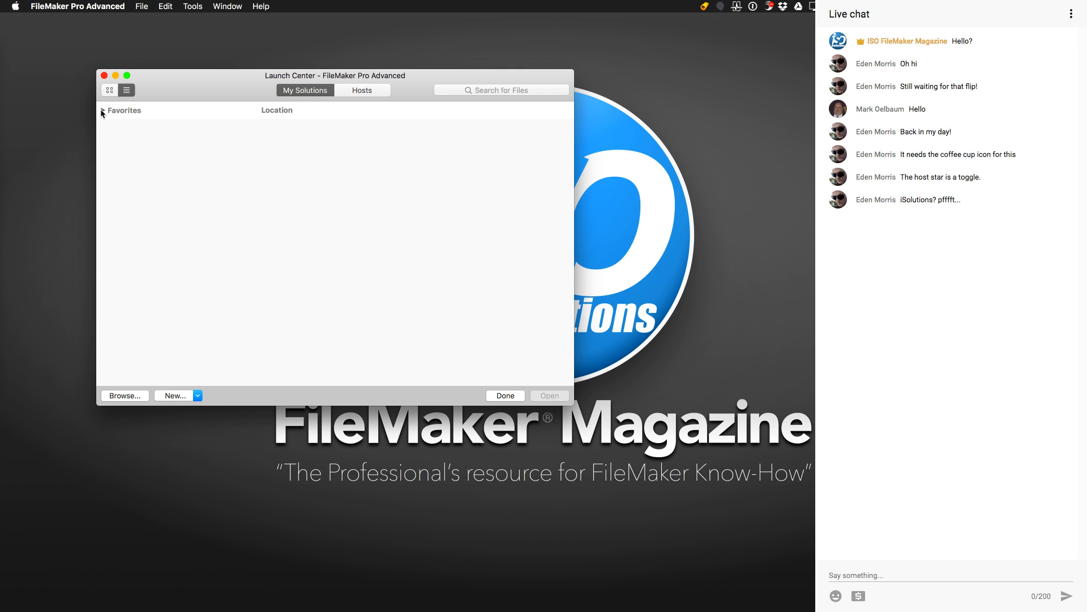
pyautogui.click(102, 110)
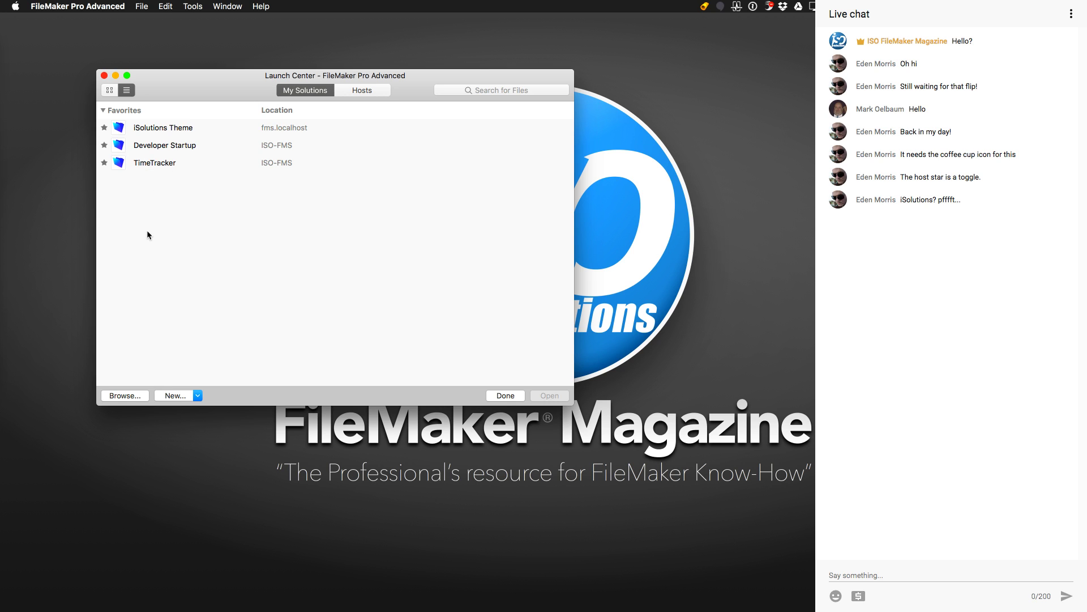
# - Reposition the Launch Center window and make it slightly taller and narrower
pyautogui.moveTo(353, 77); pyautogui.dragTo(381, 78)
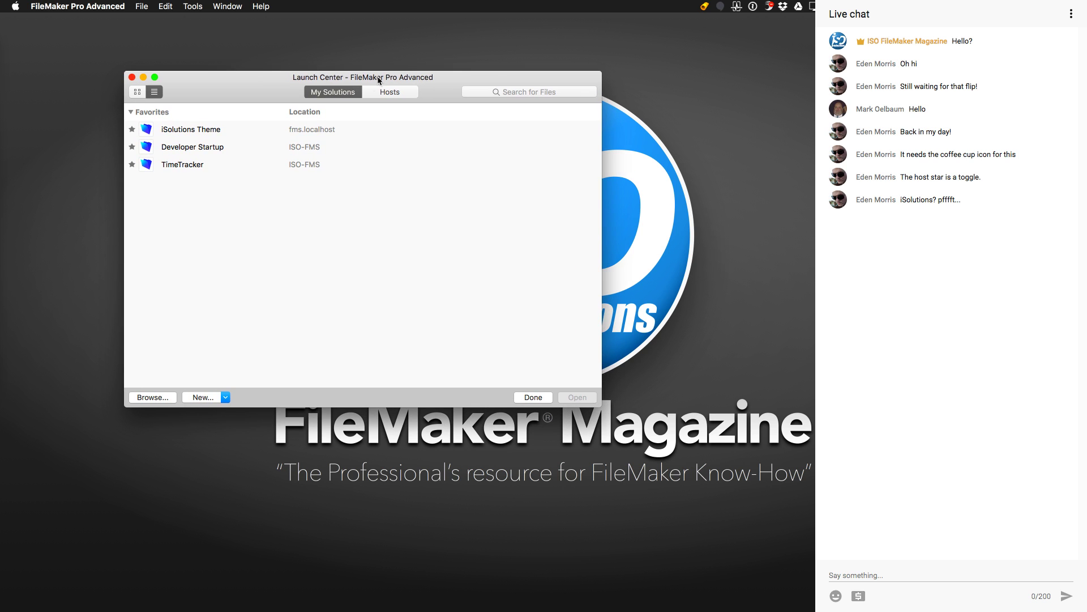
pyautogui.moveTo(595, 401); pyautogui.dragTo(579, 425)
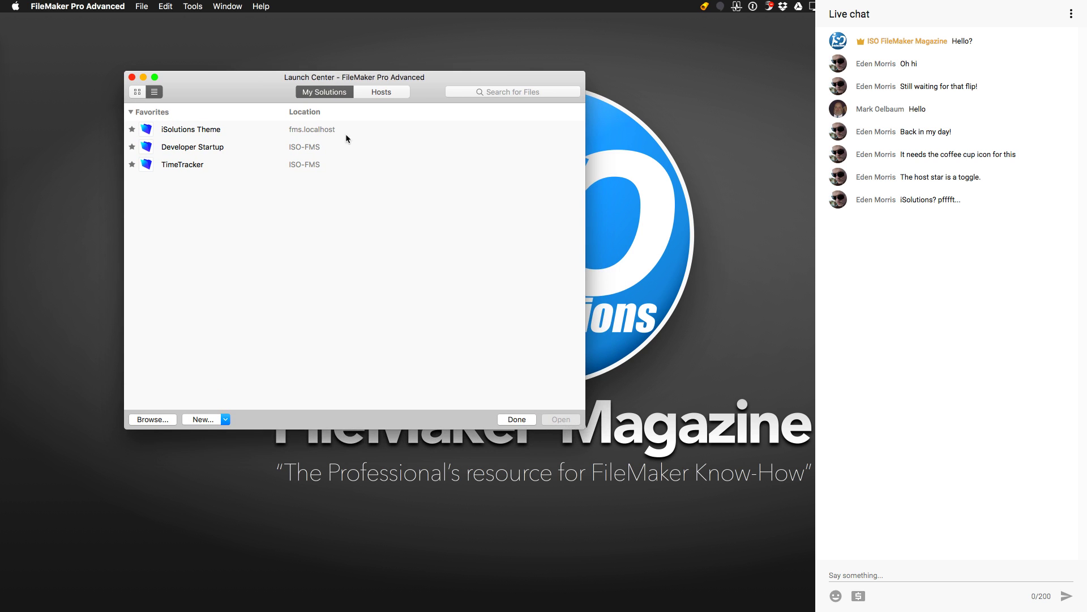
pyautogui.moveTo(342, 75); pyautogui.dragTo(329, 93)
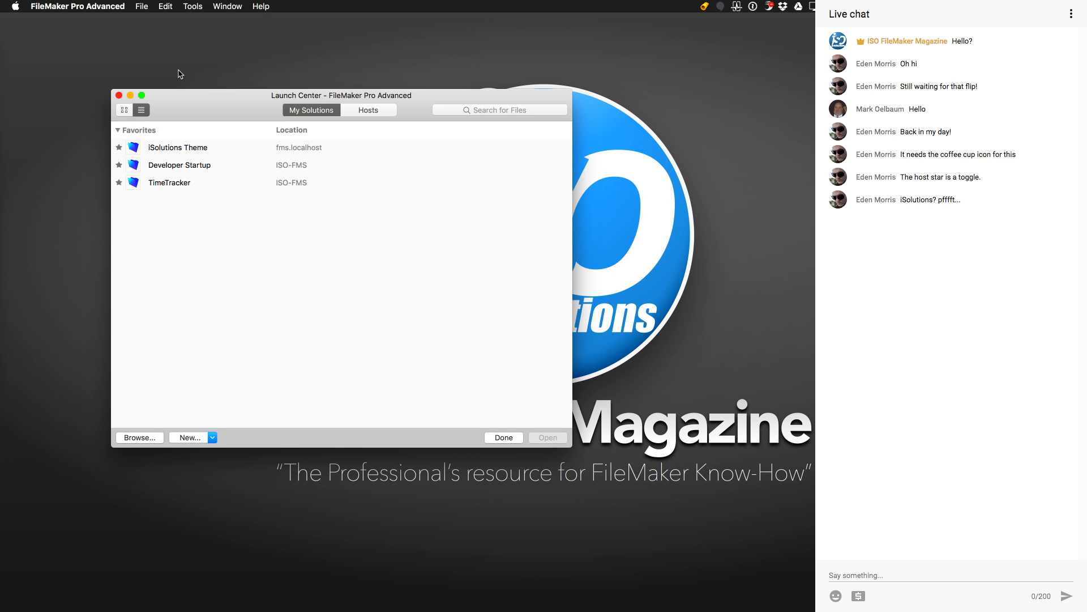
# - Launch FileMaker Pro 15 Advanced from the application launcher and dismiss the plug-in license error
pyautogui.press('super+shift+h')
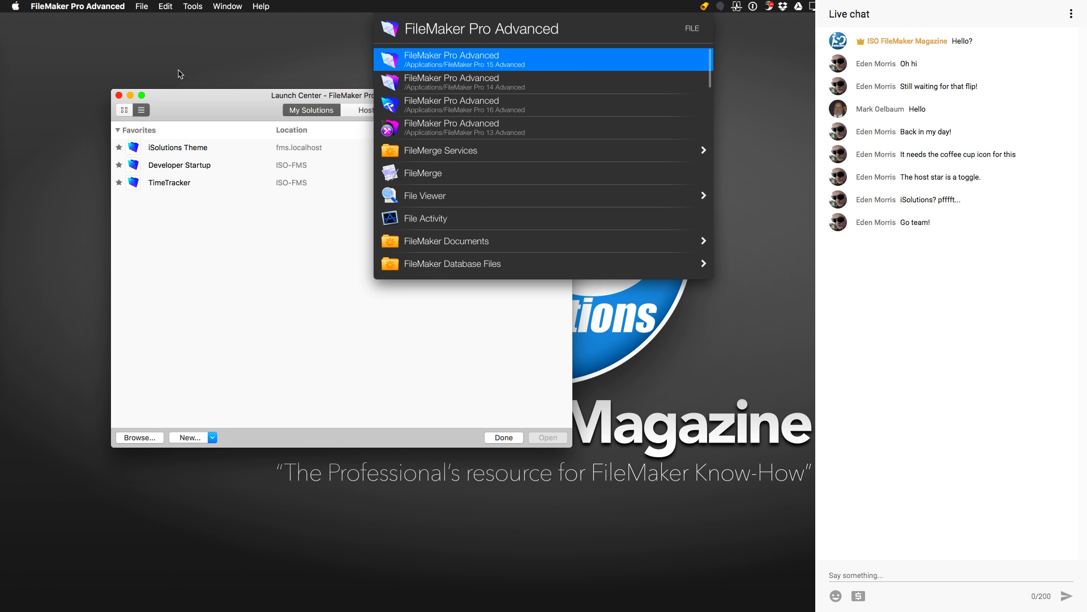
pyautogui.press('Down')
pyautogui.press('Down')
pyautogui.press('Up')
pyautogui.press('Up')
pyautogui.press('Return')
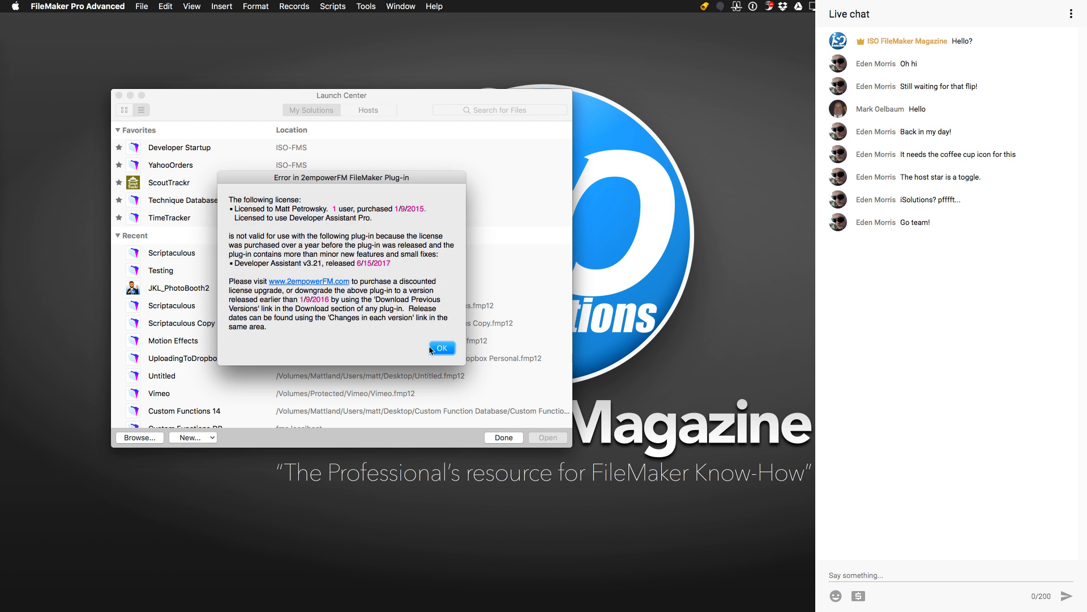
pyautogui.click(443, 347)
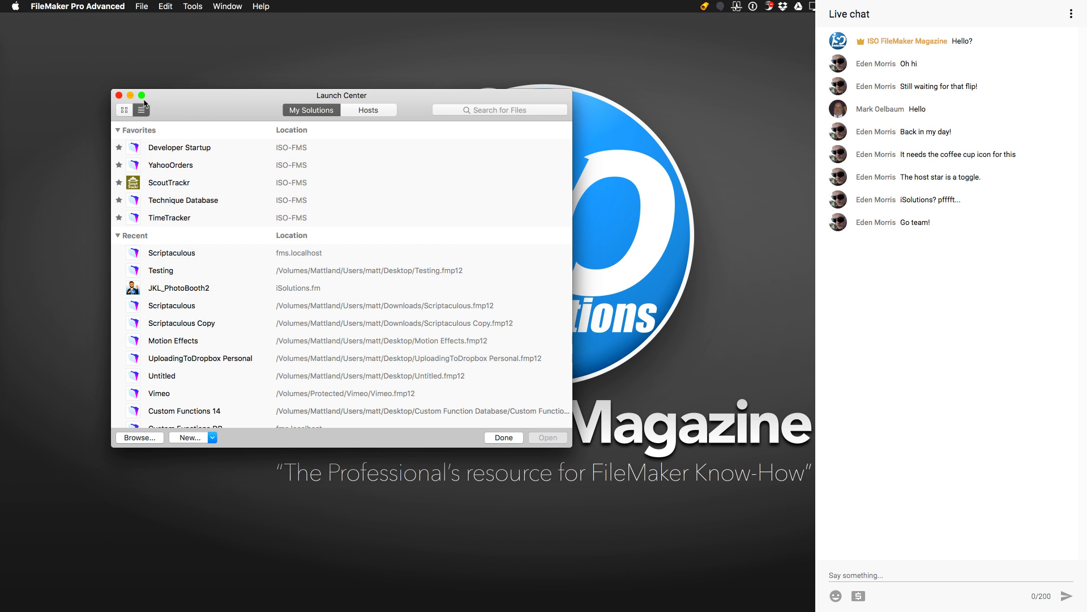
# - Review the favorite files offered for opening in the newer FileMaker Pro Advanced and dismiss the list
pyautogui.click(141, 6)
pyautogui.moveTo(164, 84)
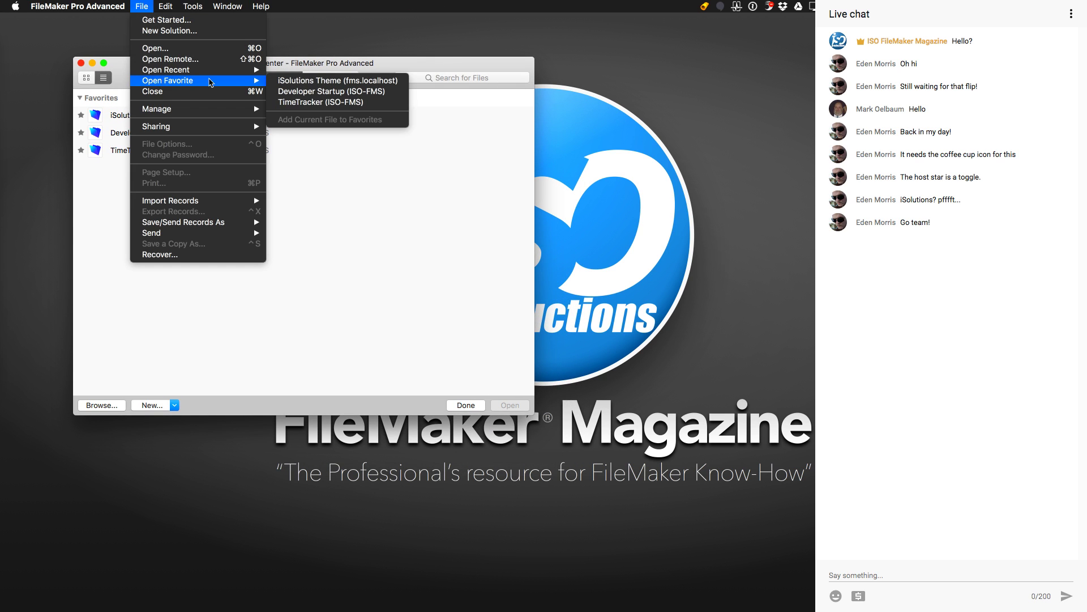
pyautogui.click(368, 193)
# - Switch to FileMaker Pro 15 Advanced and open the Manage Favorites window from its list of favorites
pyautogui.press('super+Tab')
pyautogui.click(130, 305)
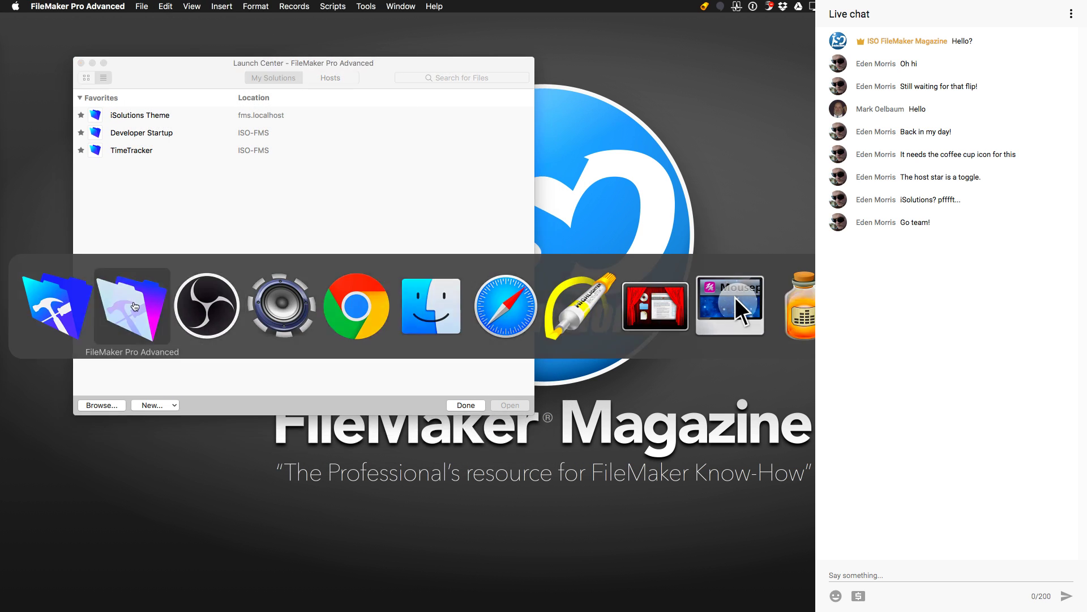
pyautogui.click(141, 6)
pyautogui.moveTo(163, 85)
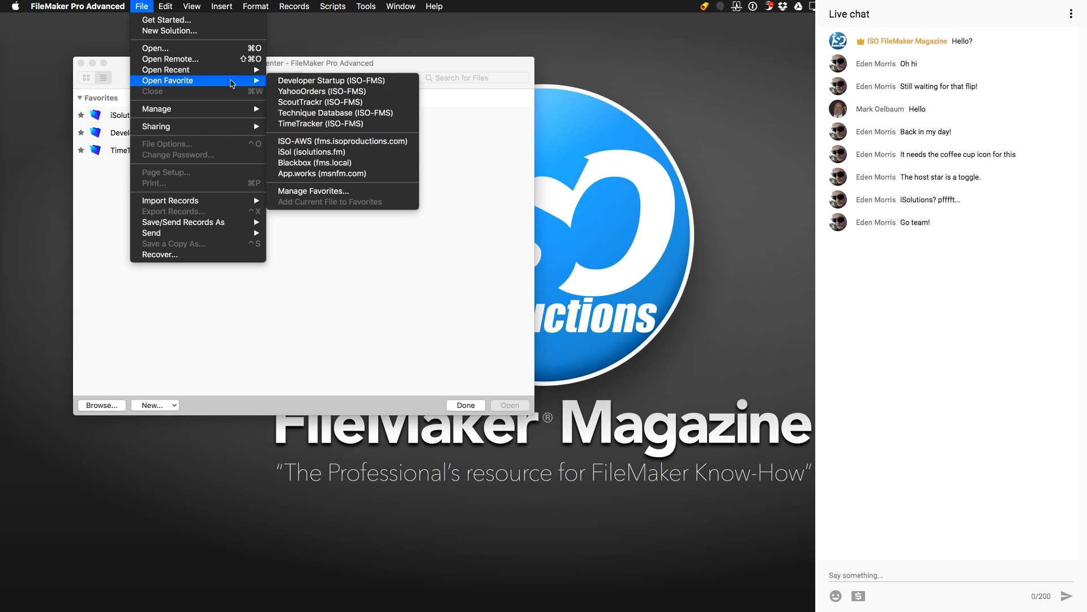
pyautogui.click(328, 192)
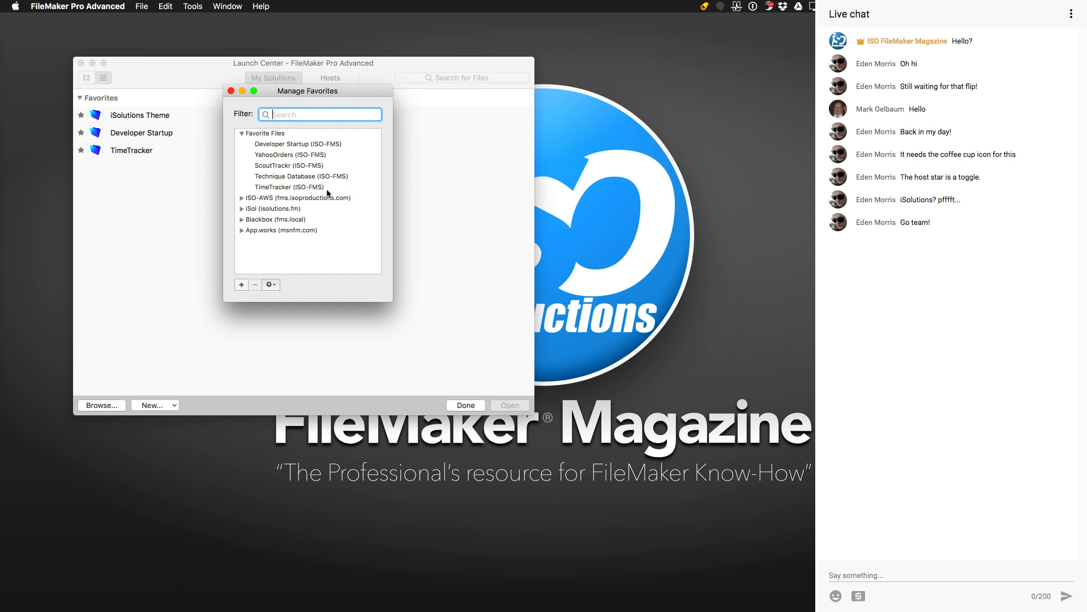
# - Move the Manage Favorites window clear of the Launch Center so both favorites lists can be compared
pyautogui.moveTo(290, 97); pyautogui.dragTo(512, 107)
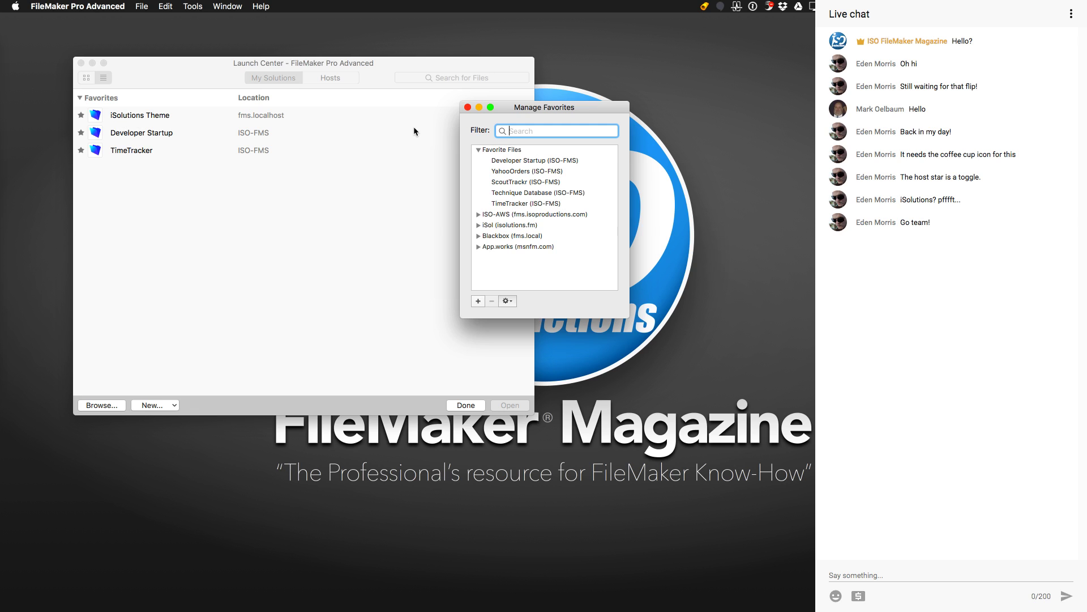
pyautogui.moveTo(511, 113); pyautogui.dragTo(607, 112)
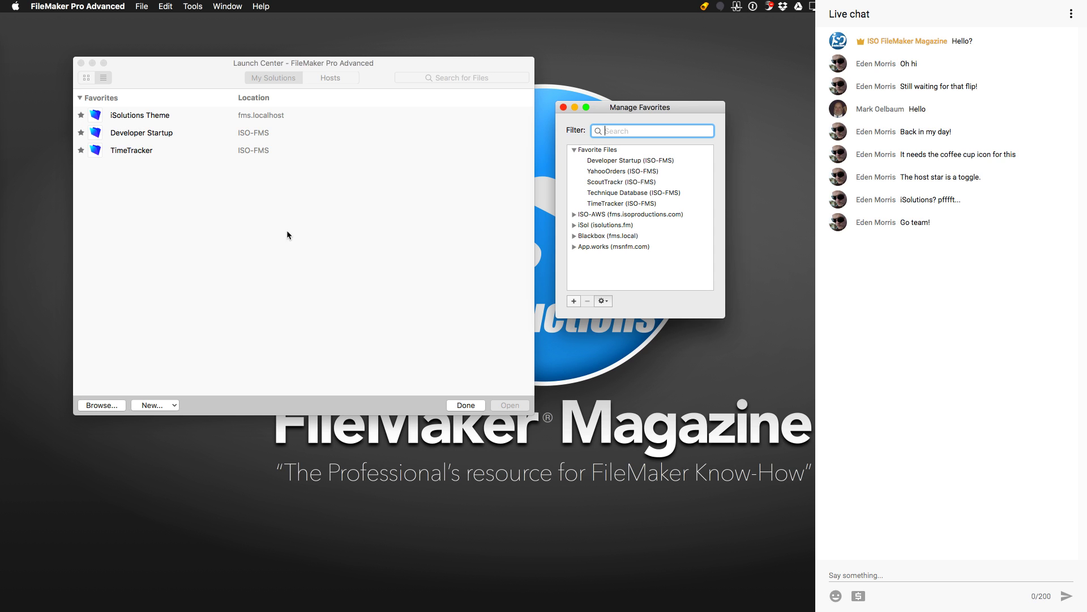
pyautogui.moveTo(658, 108); pyautogui.dragTo(674, 111)
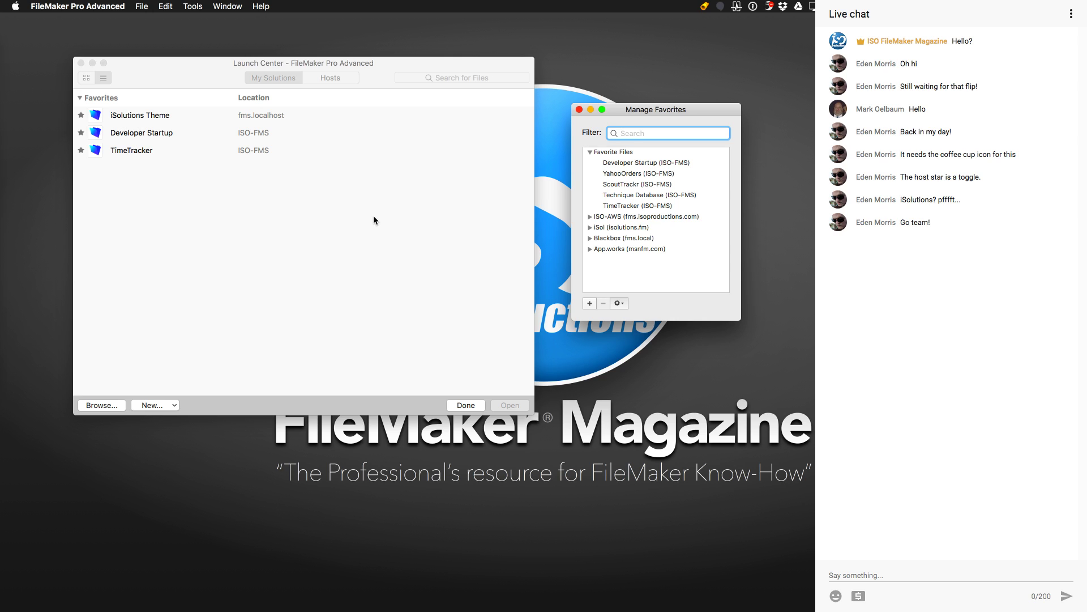
# - Reorder the favorite files to start with Technique Database, YahooOrders and Developer Startup, and close Manage Favorites
pyautogui.click(627, 171)
pyautogui.moveTo(621, 173)
pyautogui.mouseDown()
pyautogui.moveTo(628, 195)
pyautogui.moveTo(624, 165)
pyautogui.mouseUp()
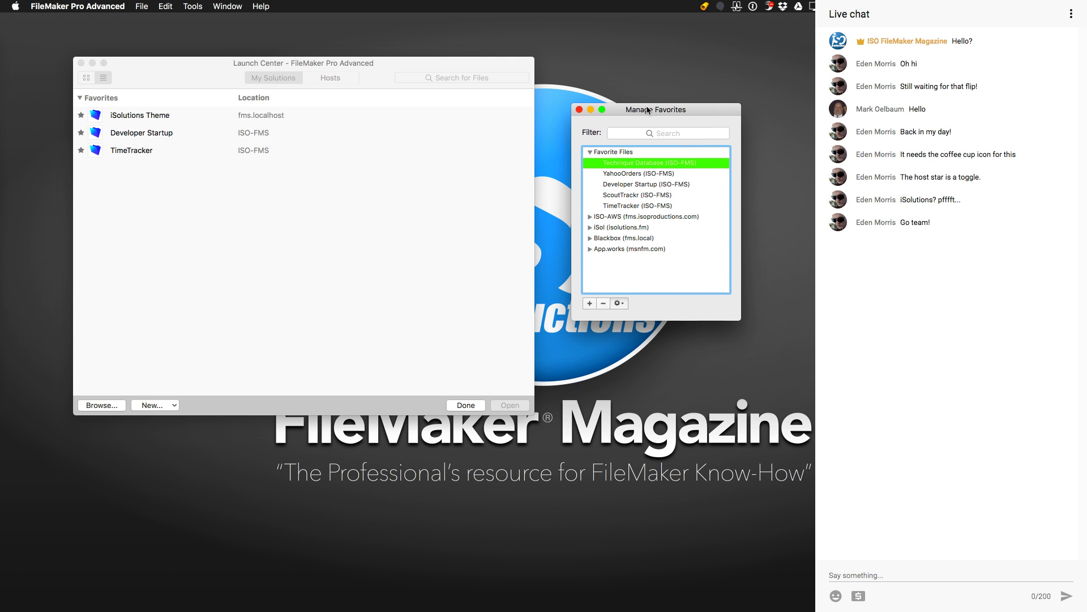
pyautogui.moveTo(651, 110); pyautogui.dragTo(623, 105)
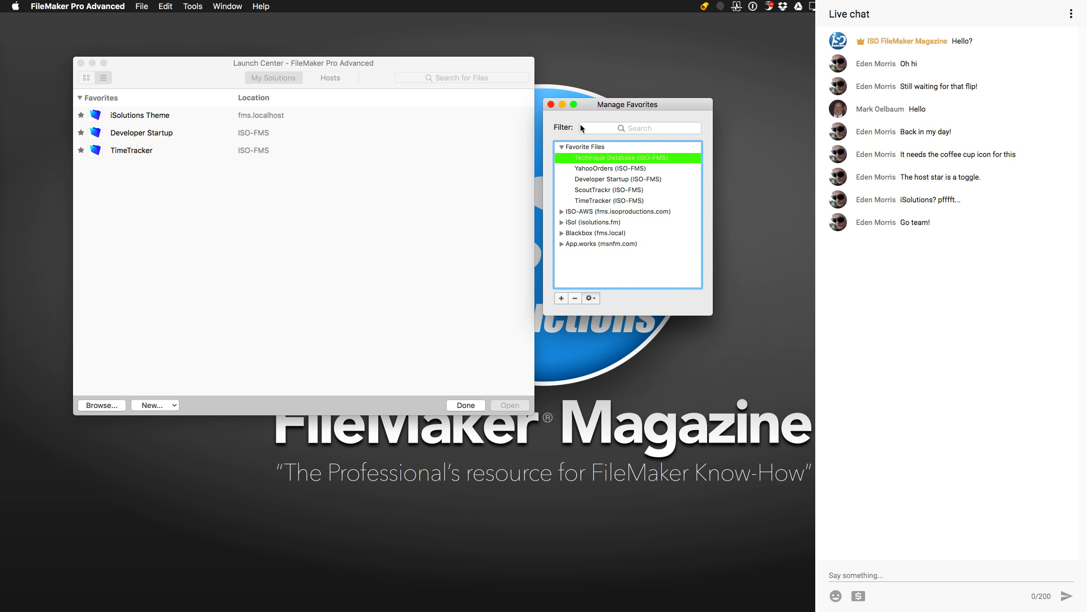
pyautogui.click(550, 105)
# - Reposition the newer version's Launch Center window and recheck its list of favorite files to open
pyautogui.moveTo(369, 80); pyautogui.dragTo(335, 79)
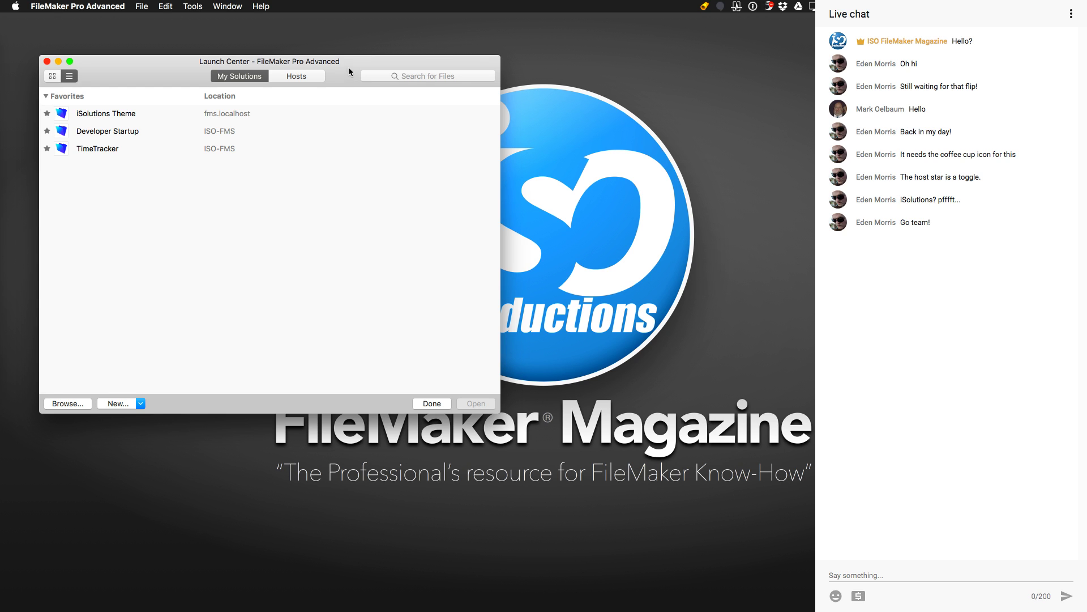
pyautogui.moveTo(210, 61); pyautogui.dragTo(217, 59)
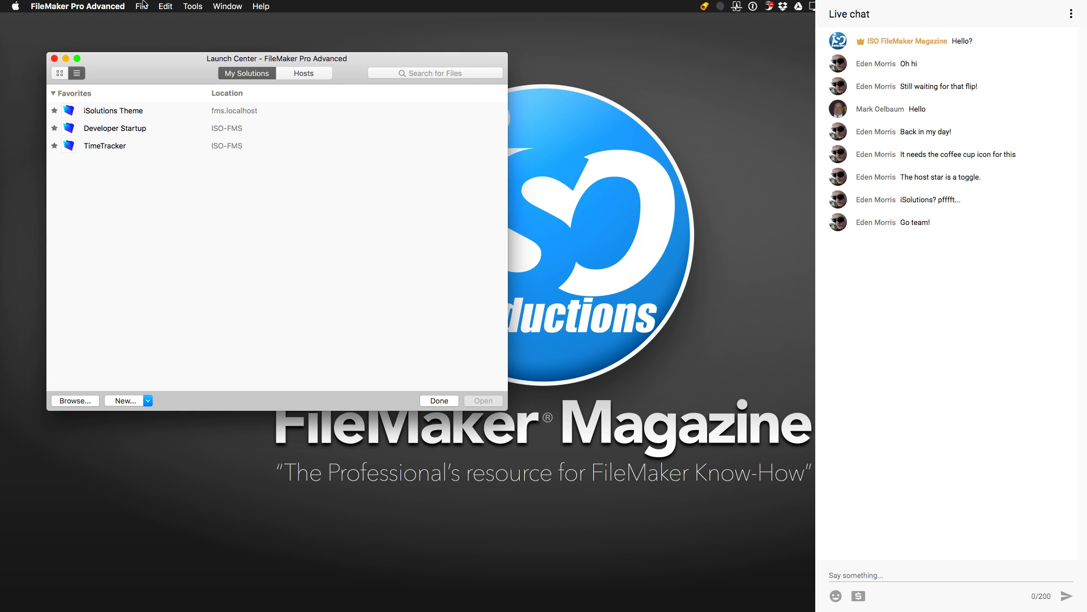
pyautogui.click(142, 6)
pyautogui.moveTo(170, 83)
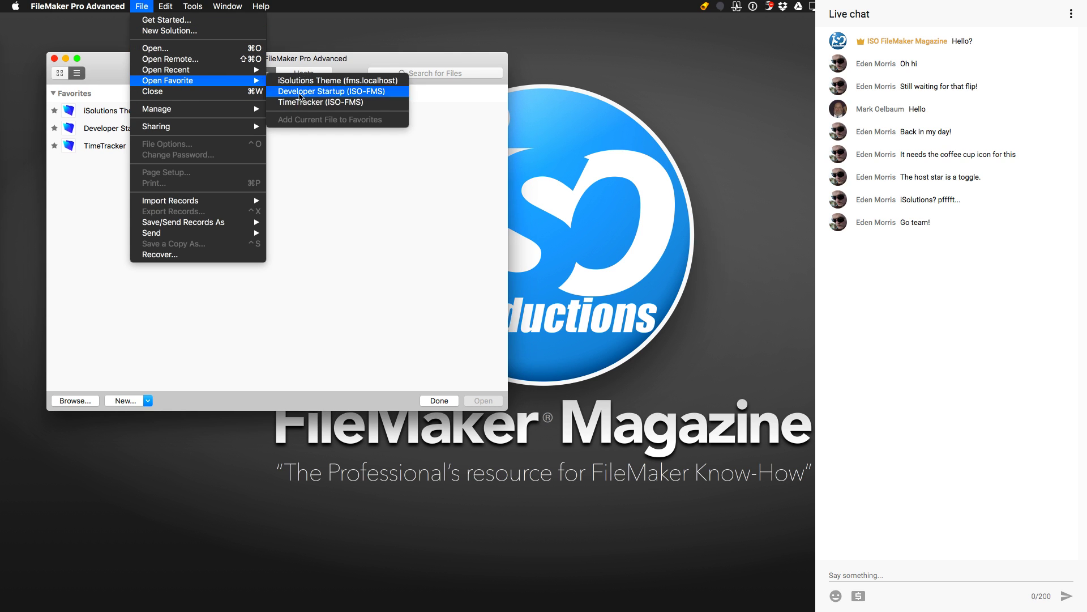
pyautogui.click(359, 167)
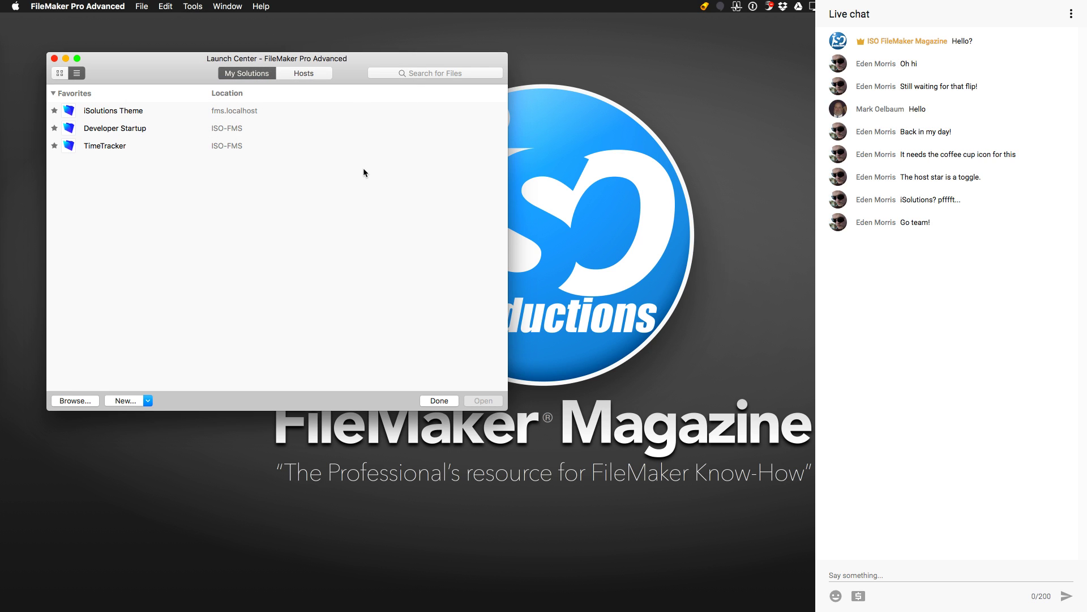